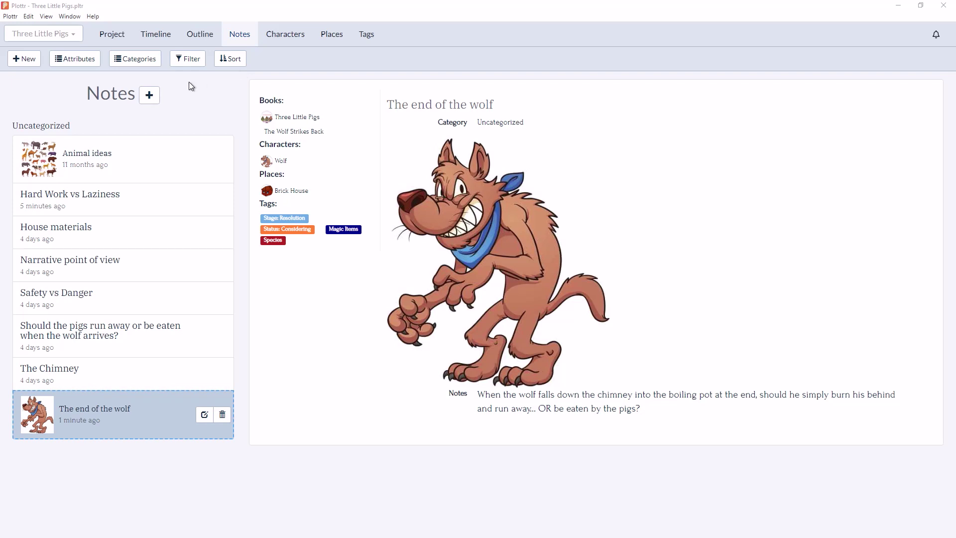
Add 'Motivation' and 'Considering' as custom note attributes
click(80, 63)
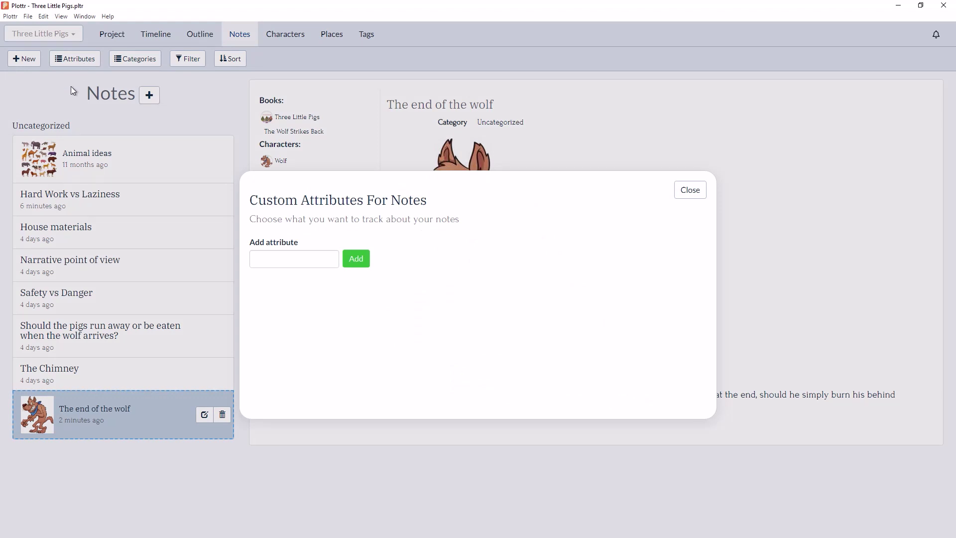
click(261, 258)
text(Motivation)
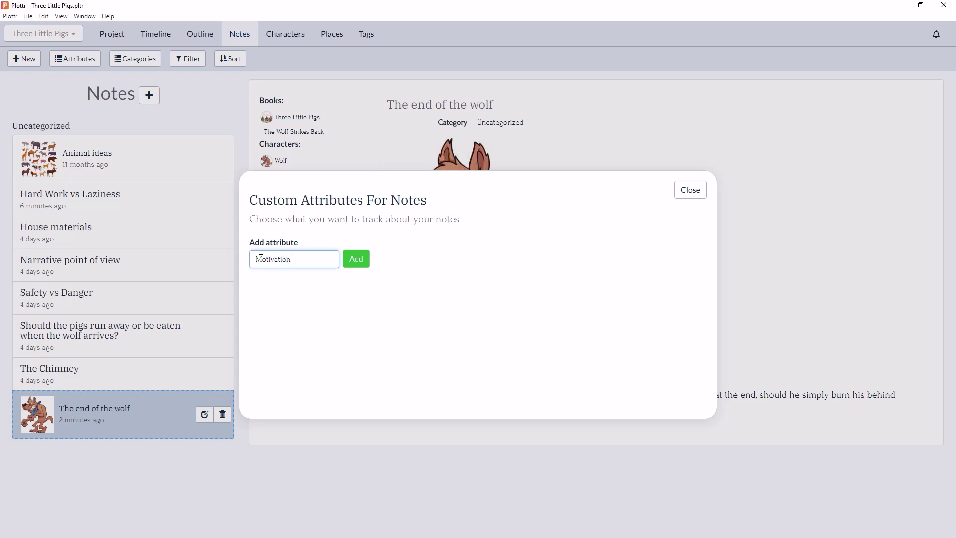
key(Return)
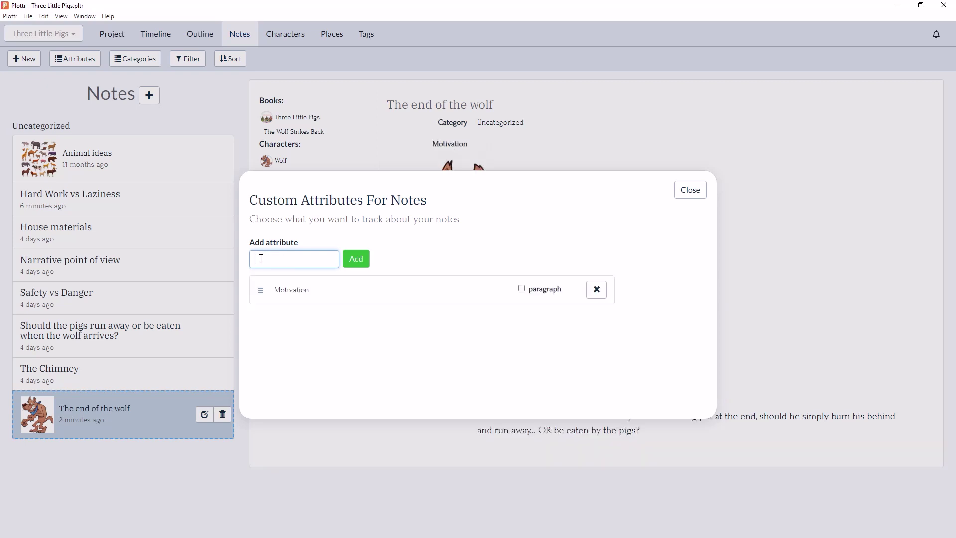
text(Considering)
key(Return)
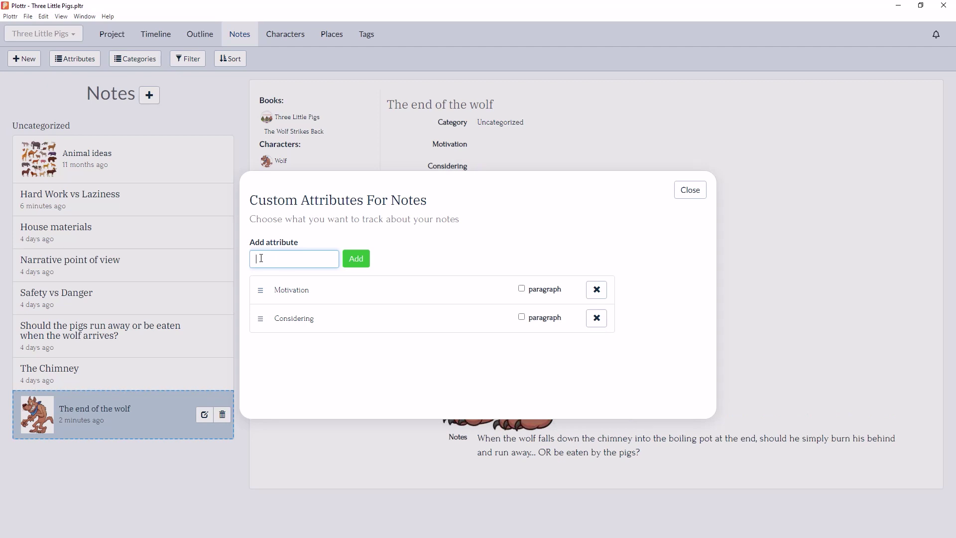
Move Considering above Motivation, then delete the Motivation attribute
drag(260, 318, 262, 290)
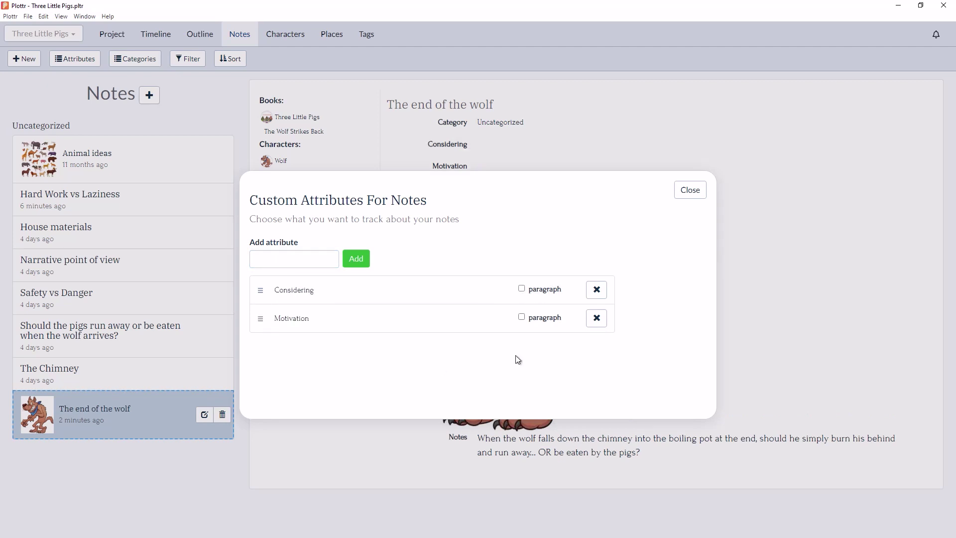
click(605, 320)
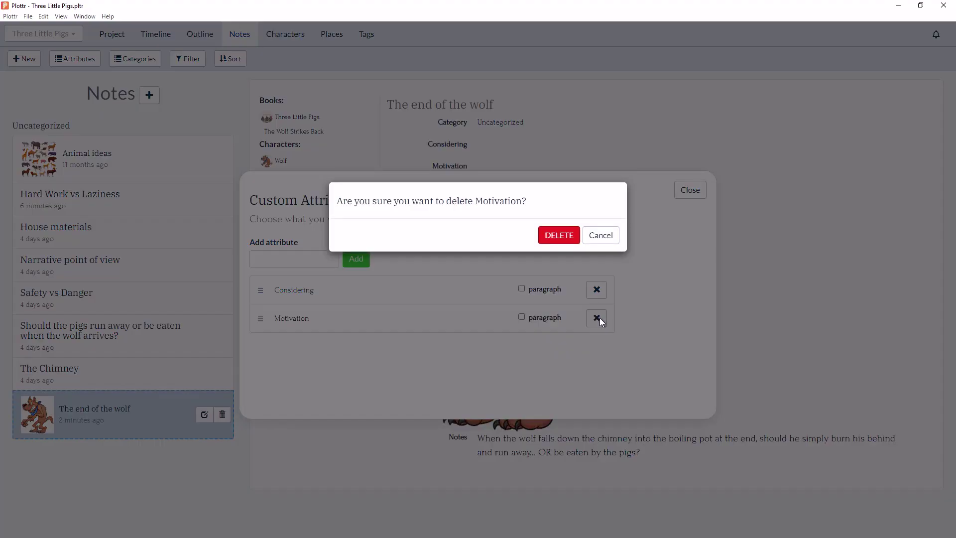
click(558, 235)
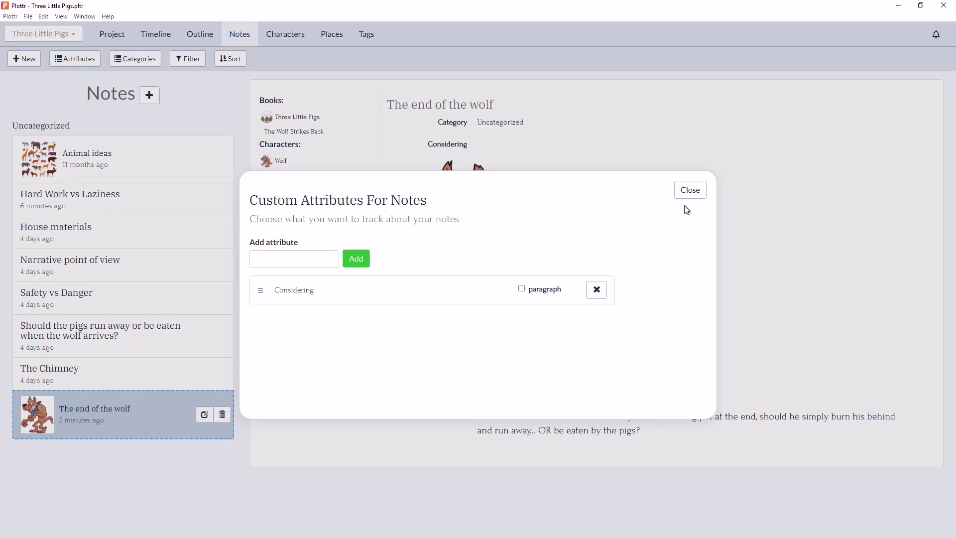
click(695, 192)
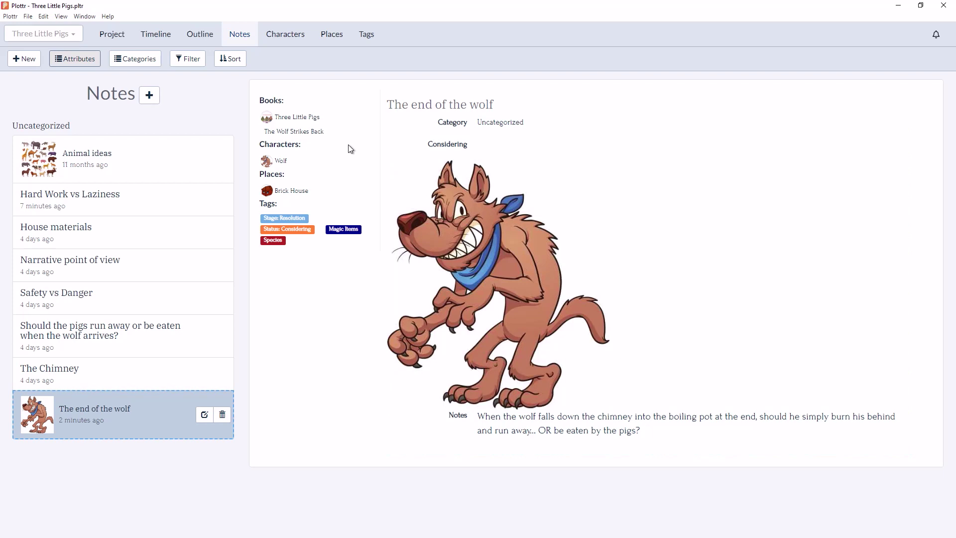
Enter 'For a new possible ending' as The end of the wolf's Considering value and save
click(455, 183)
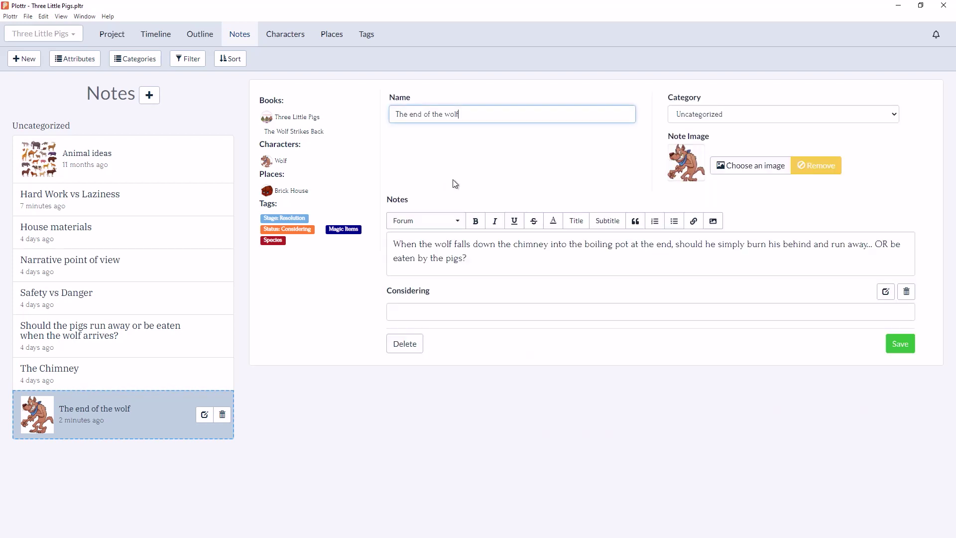
click(437, 310)
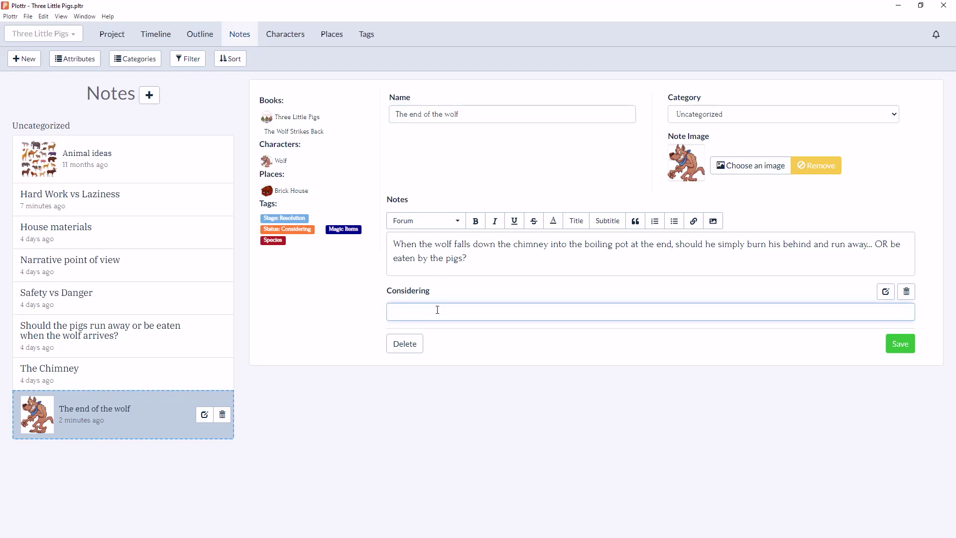
text(For a new possible ending)
click(895, 345)
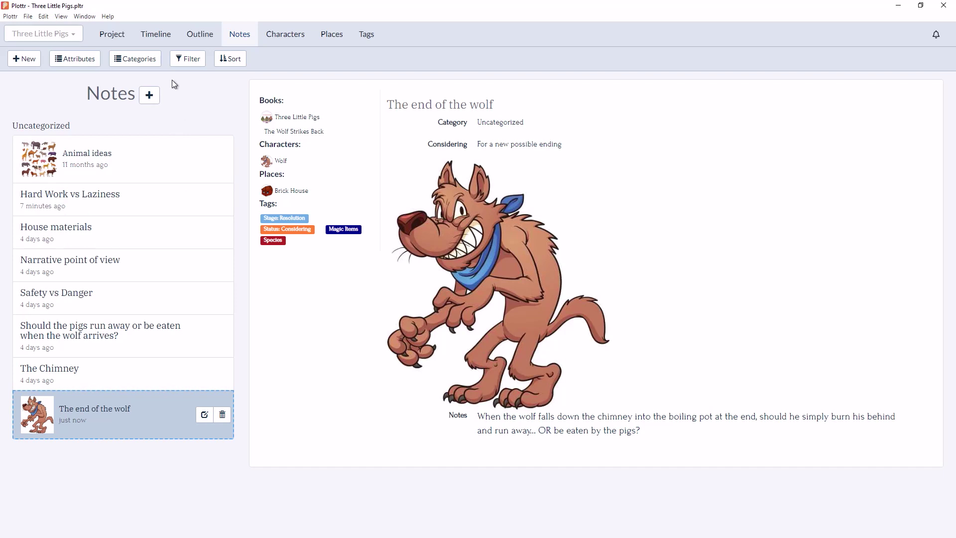
Add the note categories 'Theme' and 'Brainstorming', ordering Brainstorming above Theme
click(146, 61)
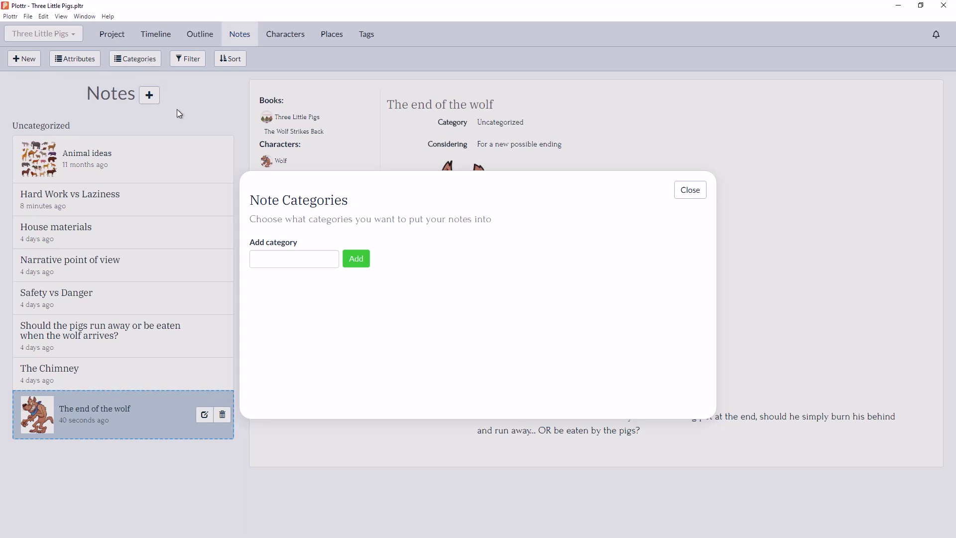
click(266, 256)
text(Theme)
key(Return)
text(B)
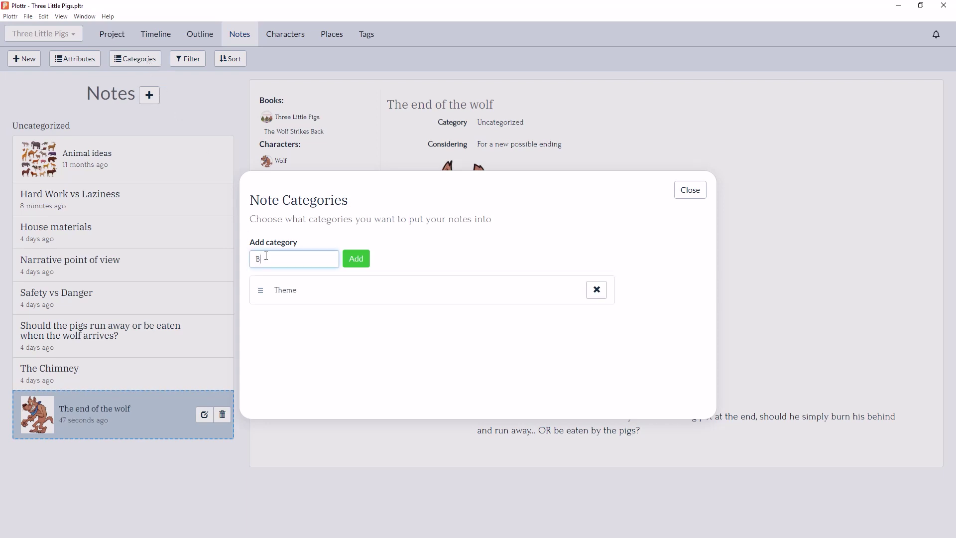
text(rainstorming)
key(Return)
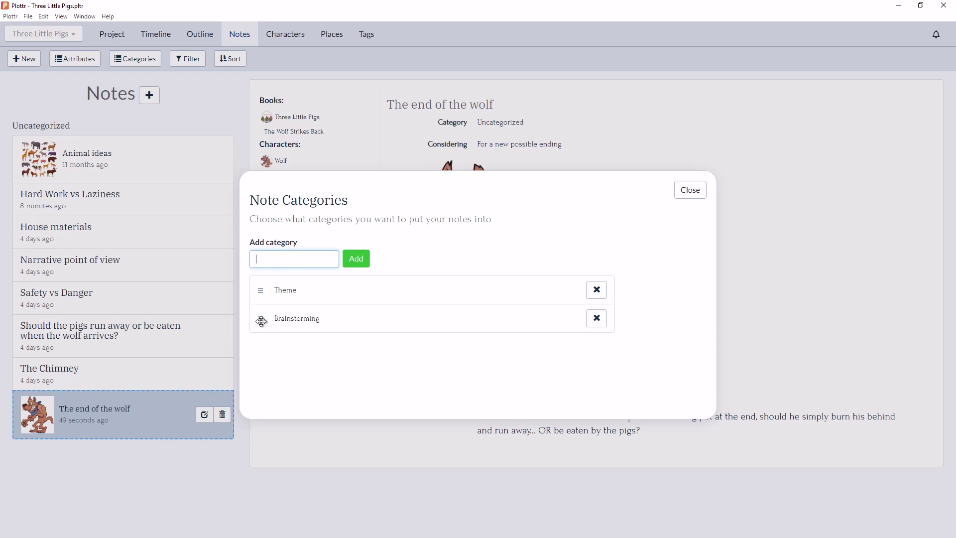
drag(260, 318, 264, 293)
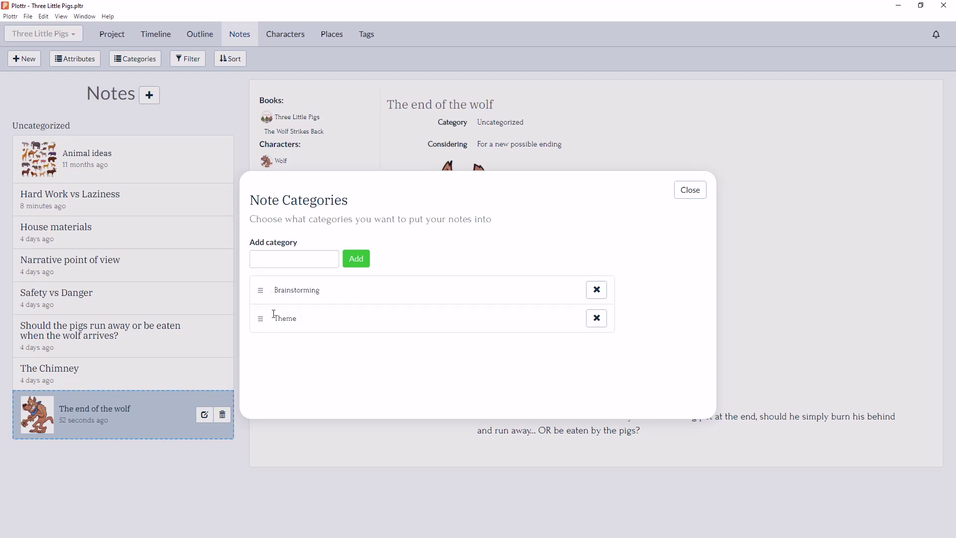
click(690, 190)
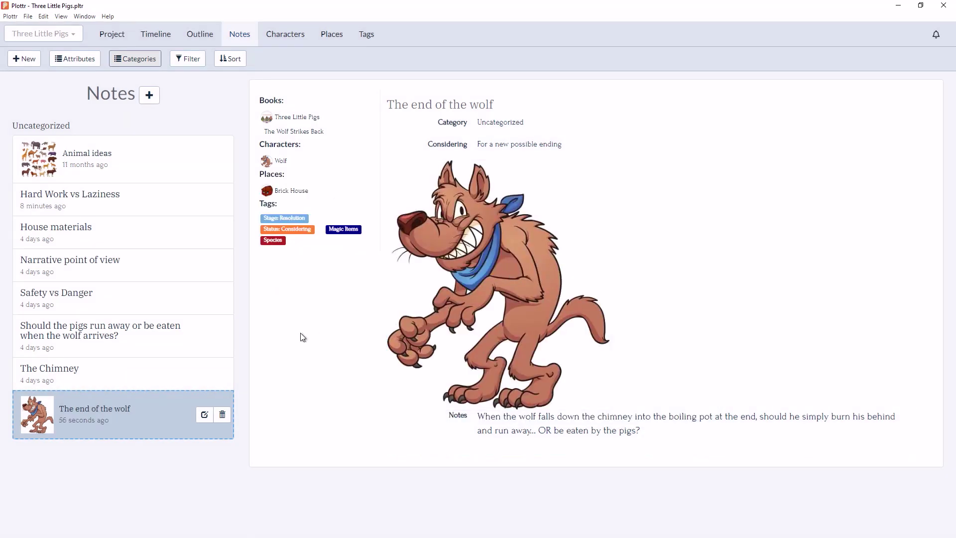
Assign The end of the wolf note to the Brainstorming category
double_click(473, 299)
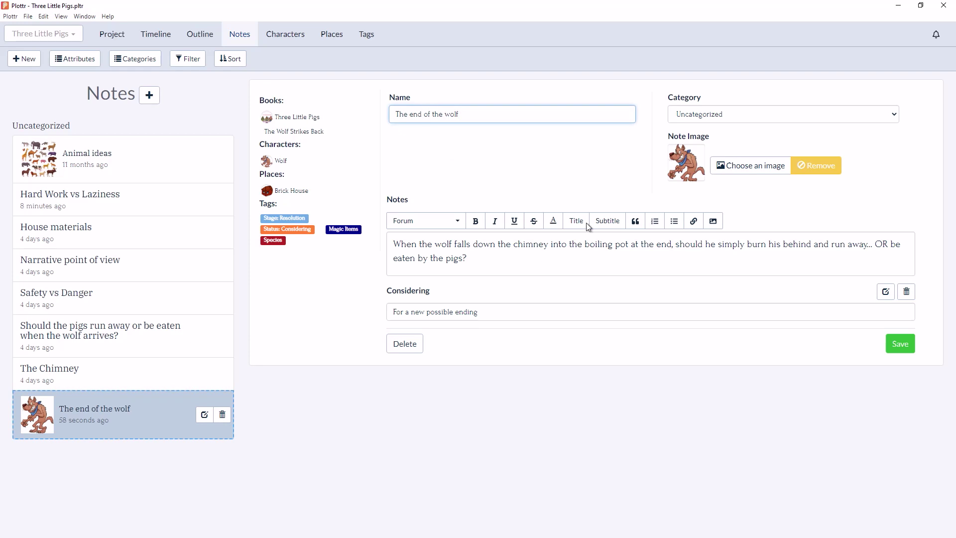
click(758, 115)
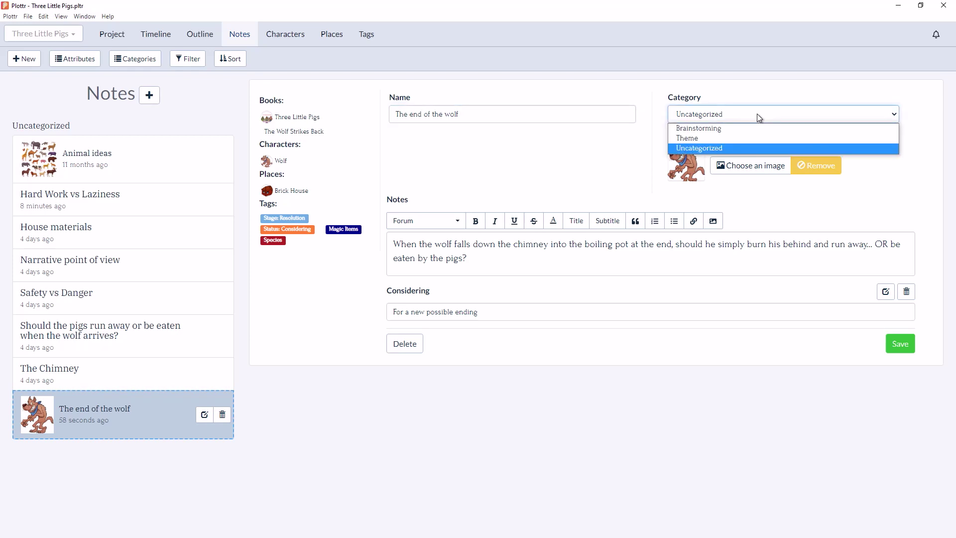
click(749, 129)
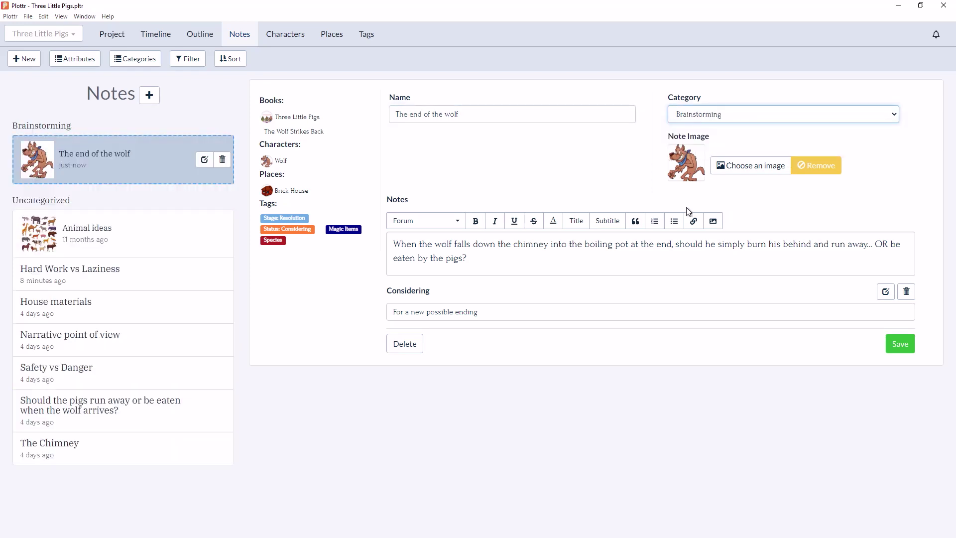
Assign the Hard Work vs Laziness note to Theme and save it
click(161, 280)
click(745, 118)
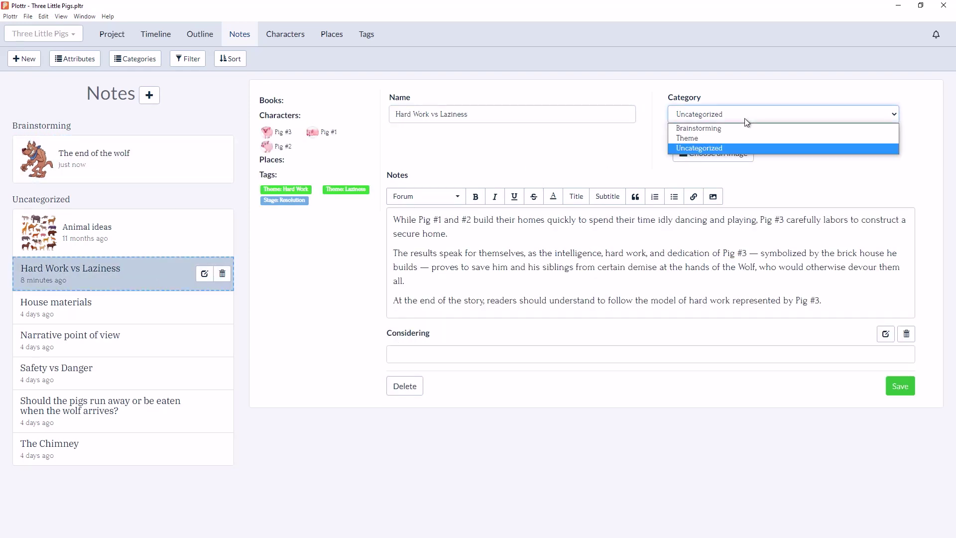
click(735, 139)
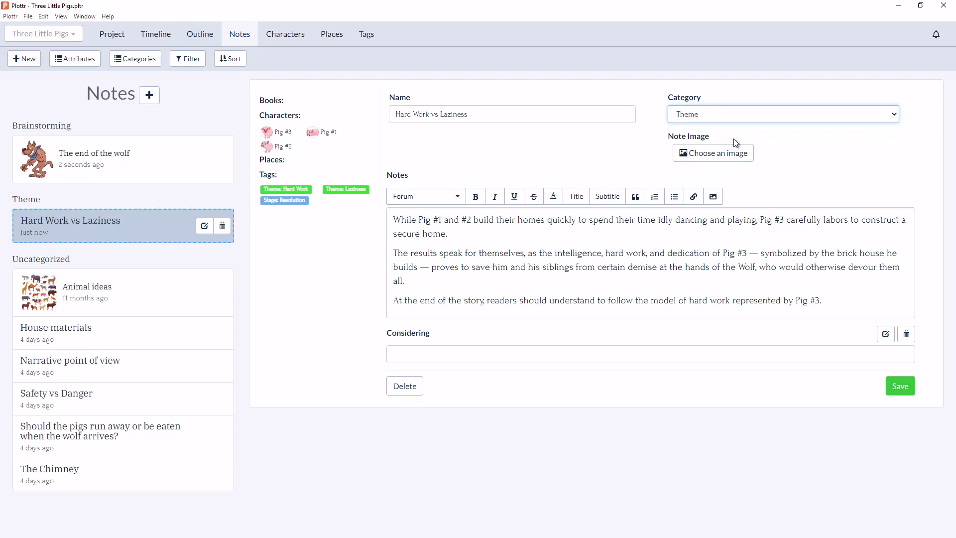
click(891, 390)
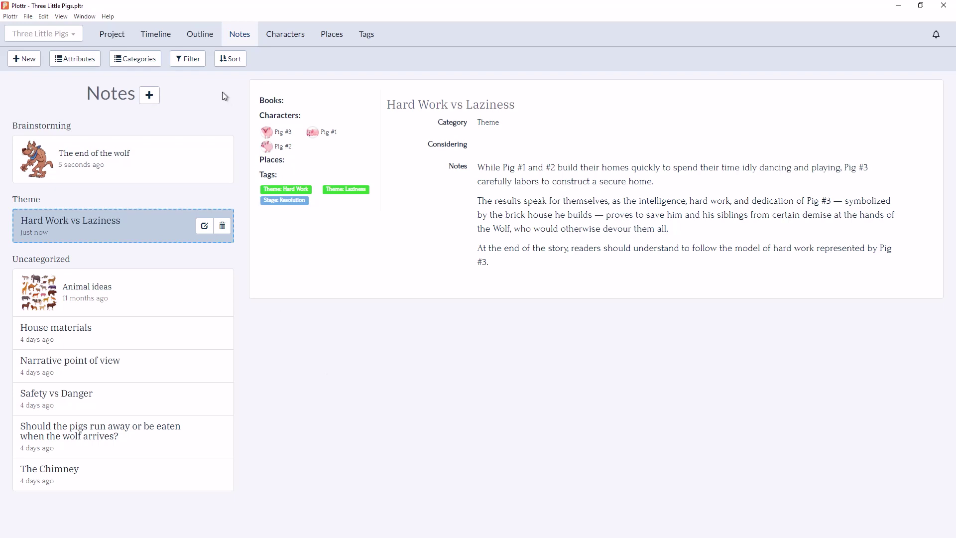
Filter the notes to show only the Brainstorming category
click(192, 65)
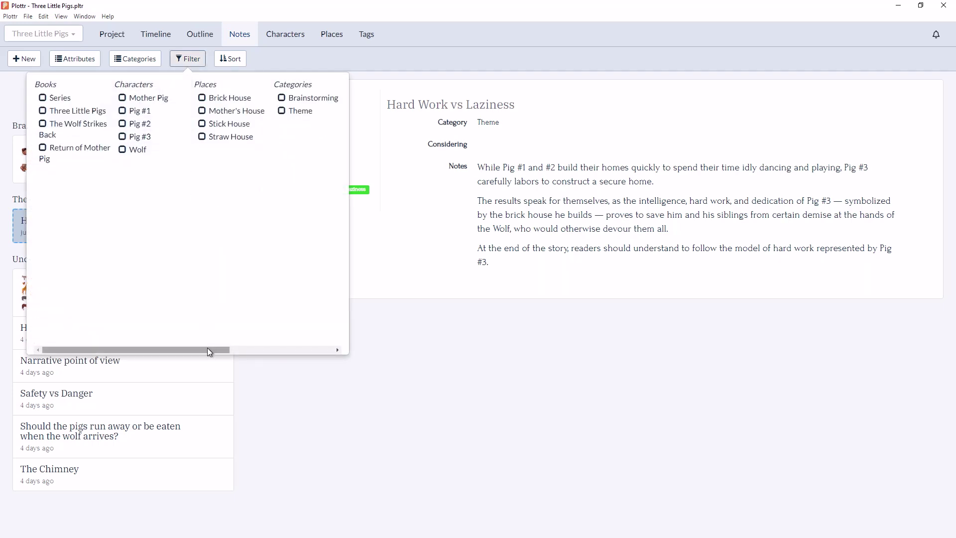
drag(208, 348, 315, 342)
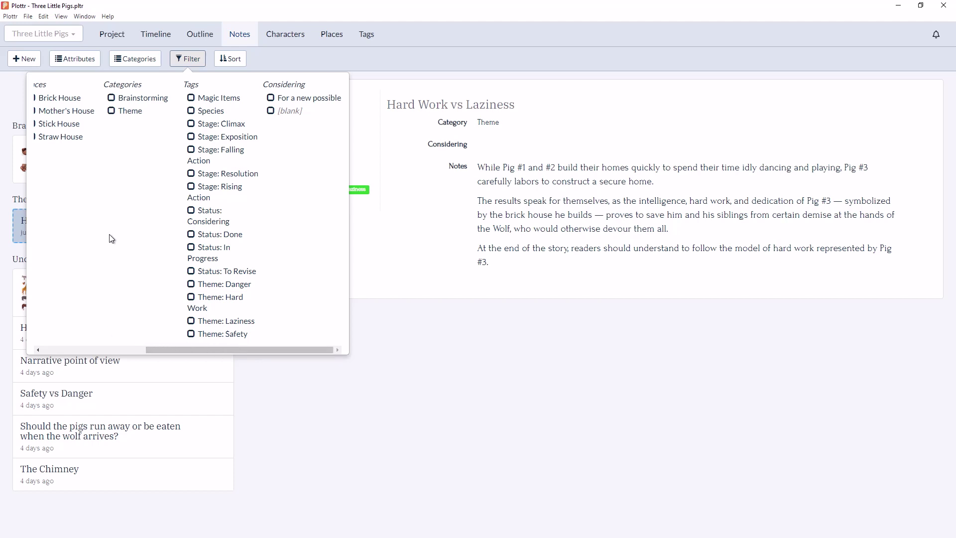
click(113, 98)
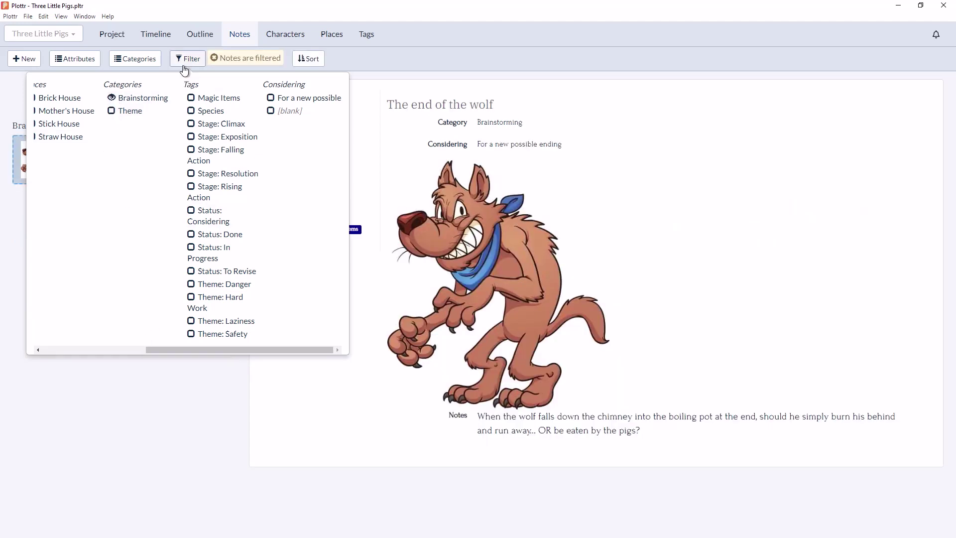
click(183, 66)
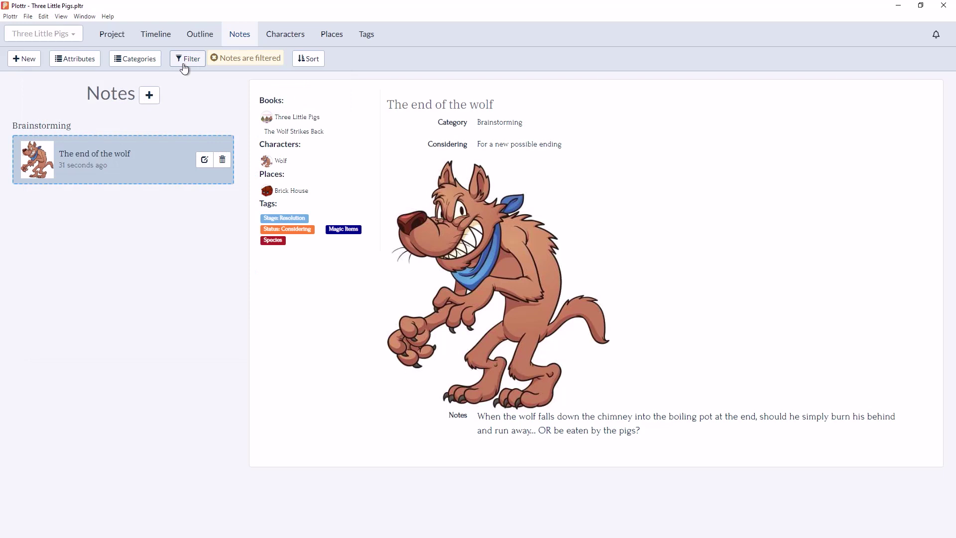
Add Theme to the note filter, then clear the filter to list all notes
click(184, 66)
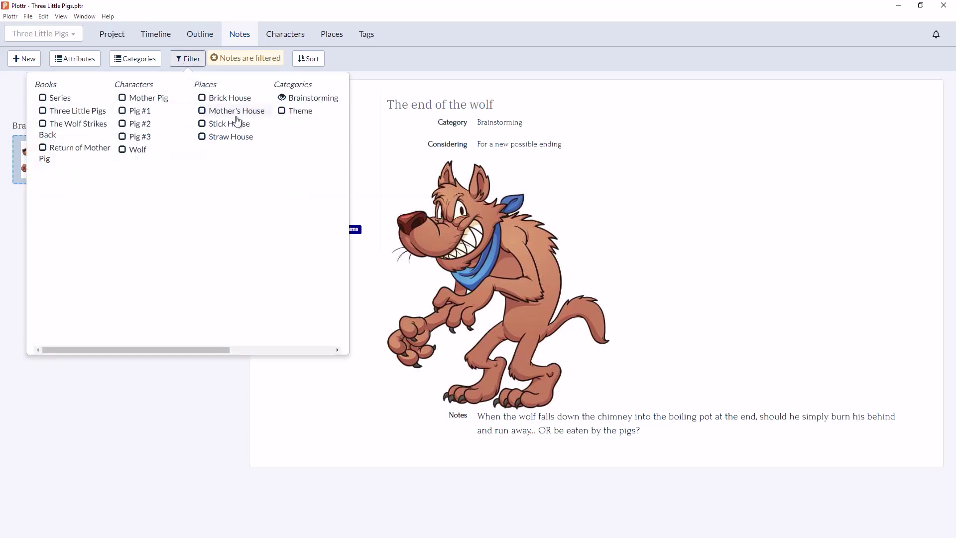
click(282, 111)
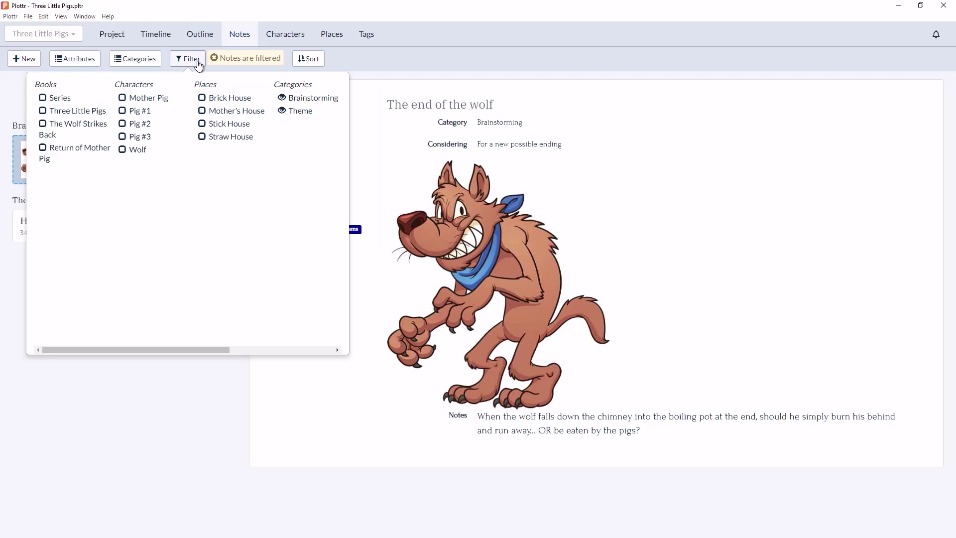
click(194, 63)
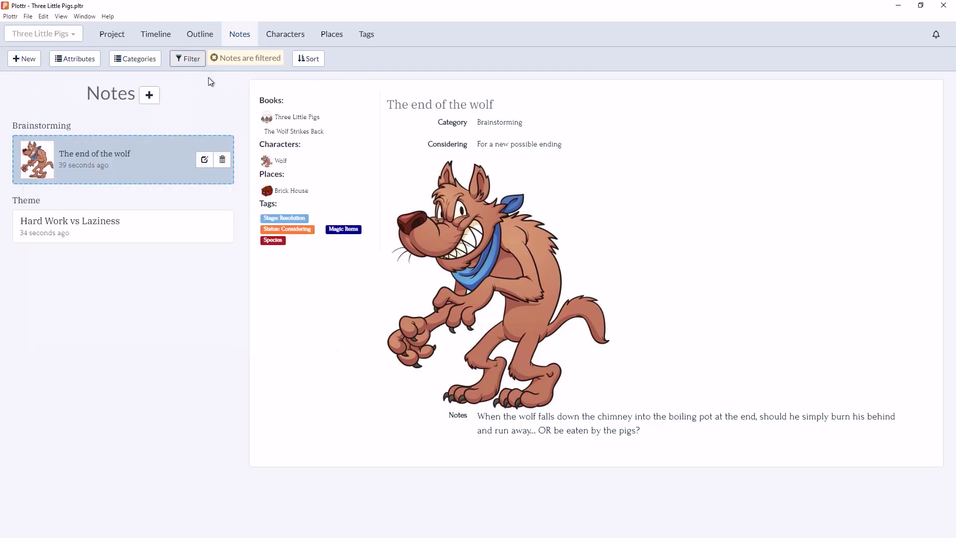
click(236, 60)
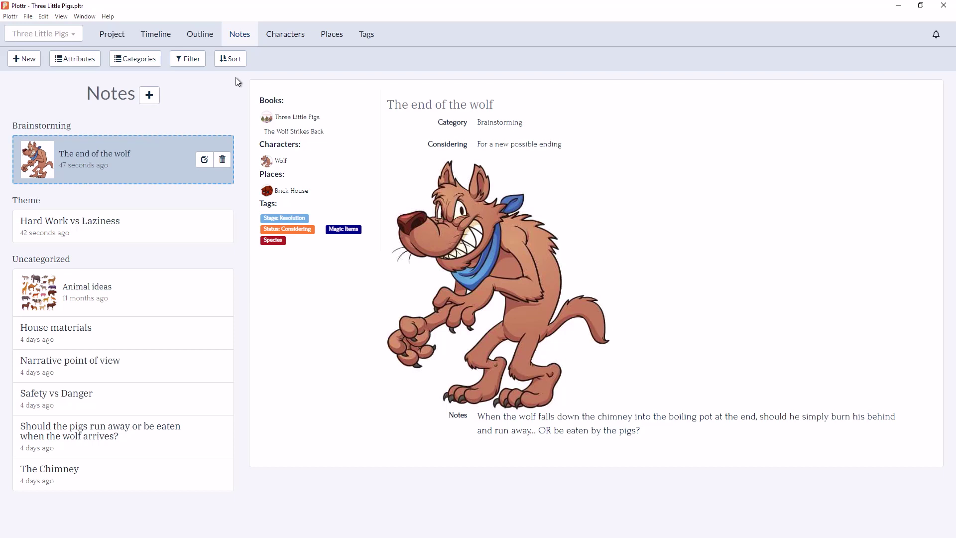
click(234, 66)
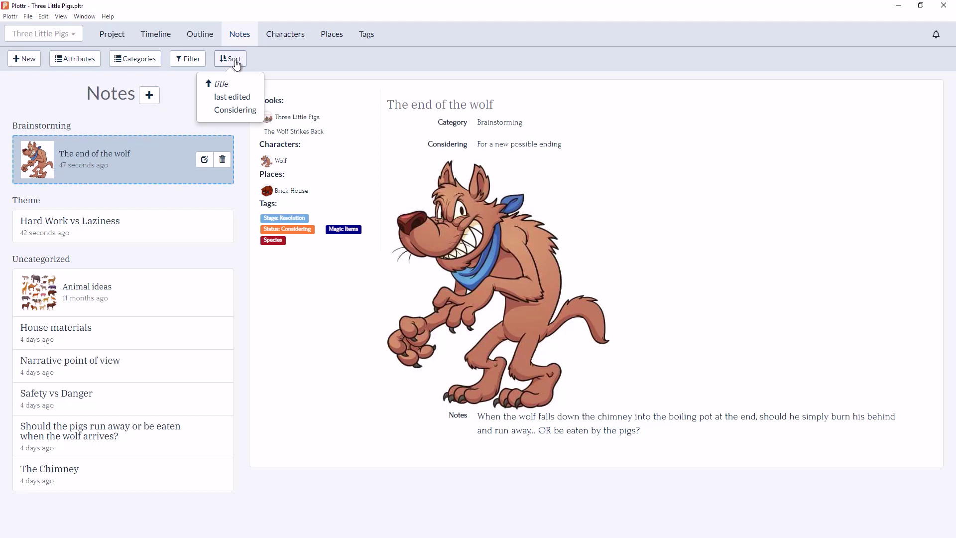
click(236, 63)
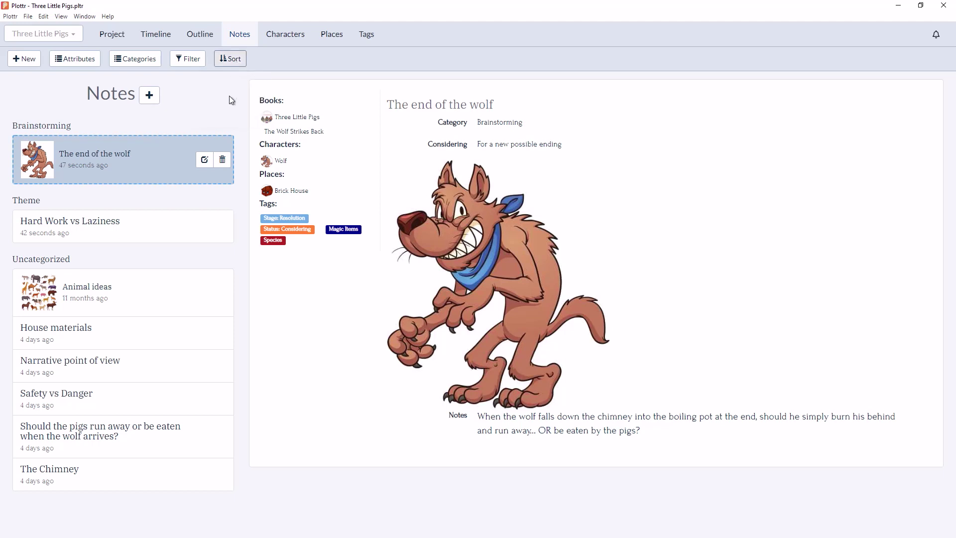